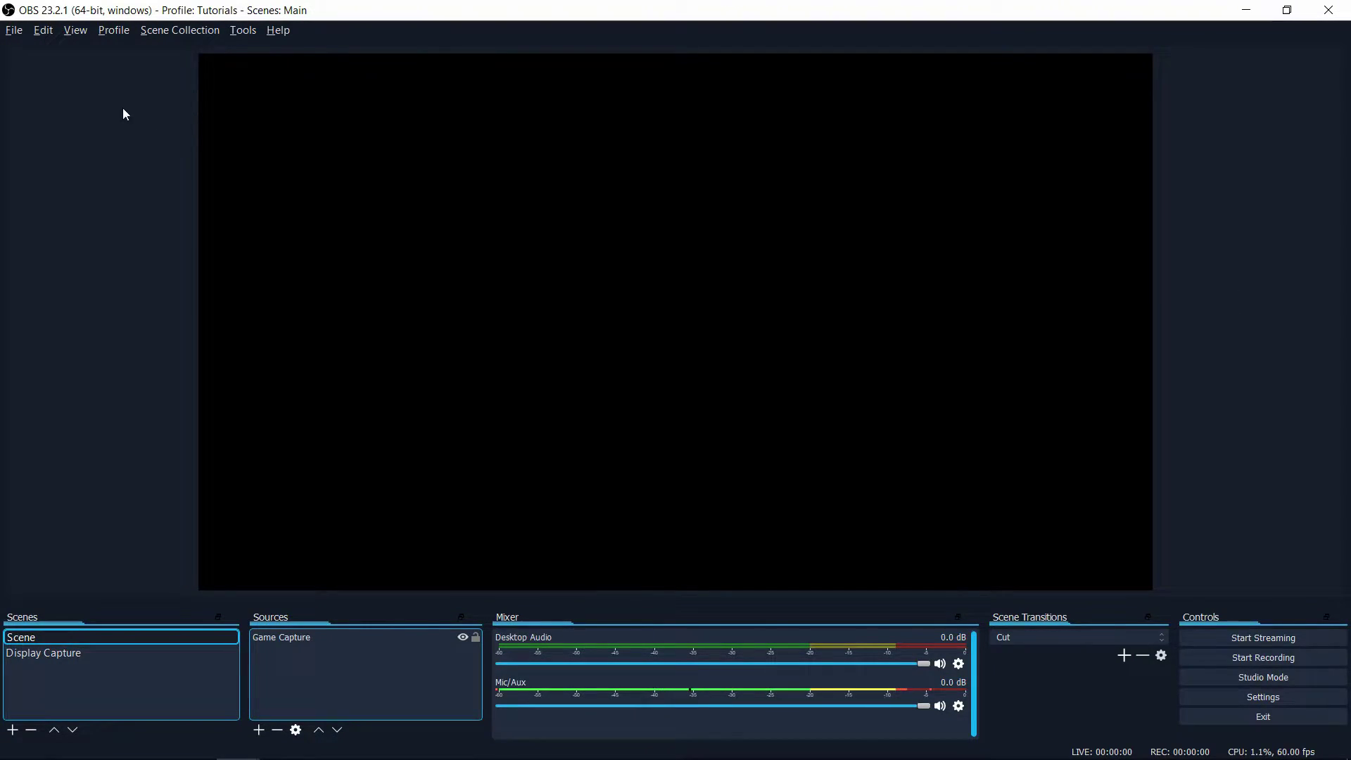
Open OBS Settings on the Output page to view the x264, VBR 8000 Kbps streaming settings.
click(15, 31)
click(42, 93)
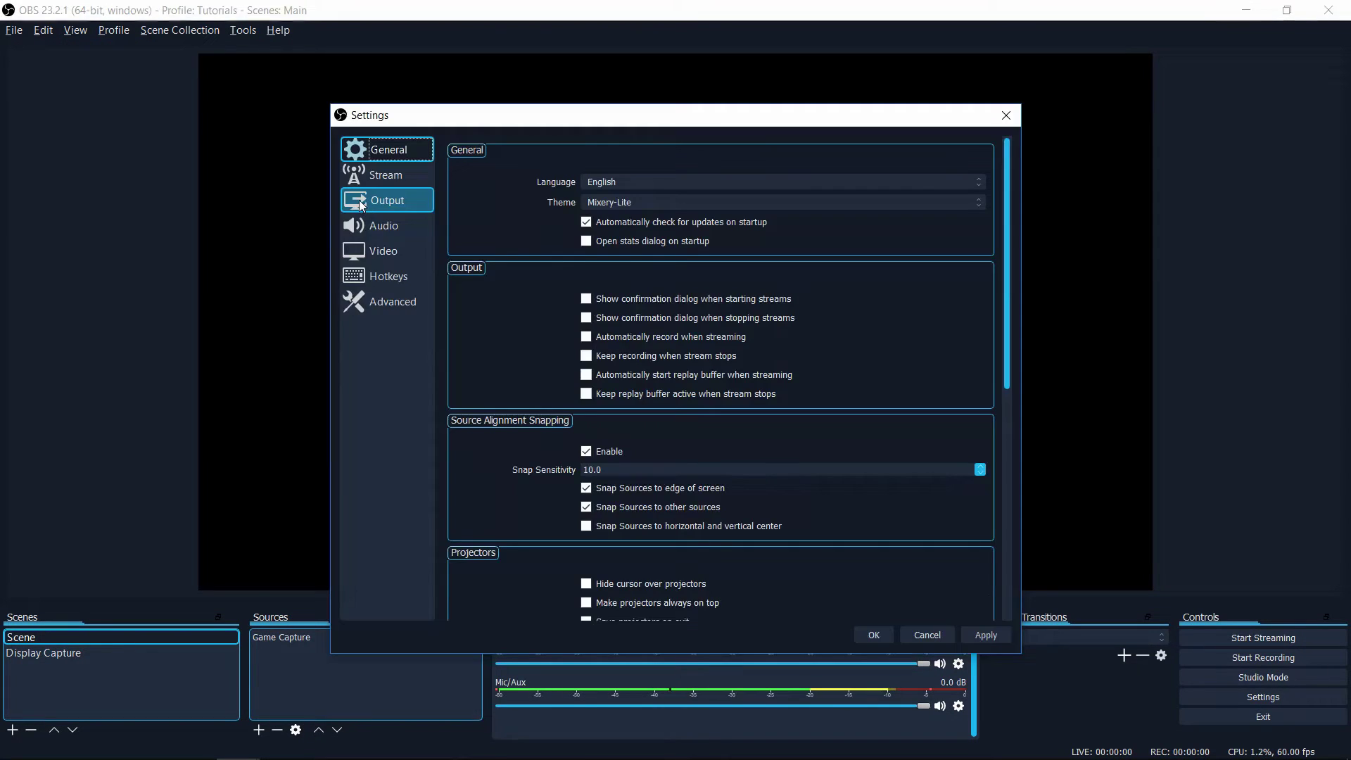
click(359, 200)
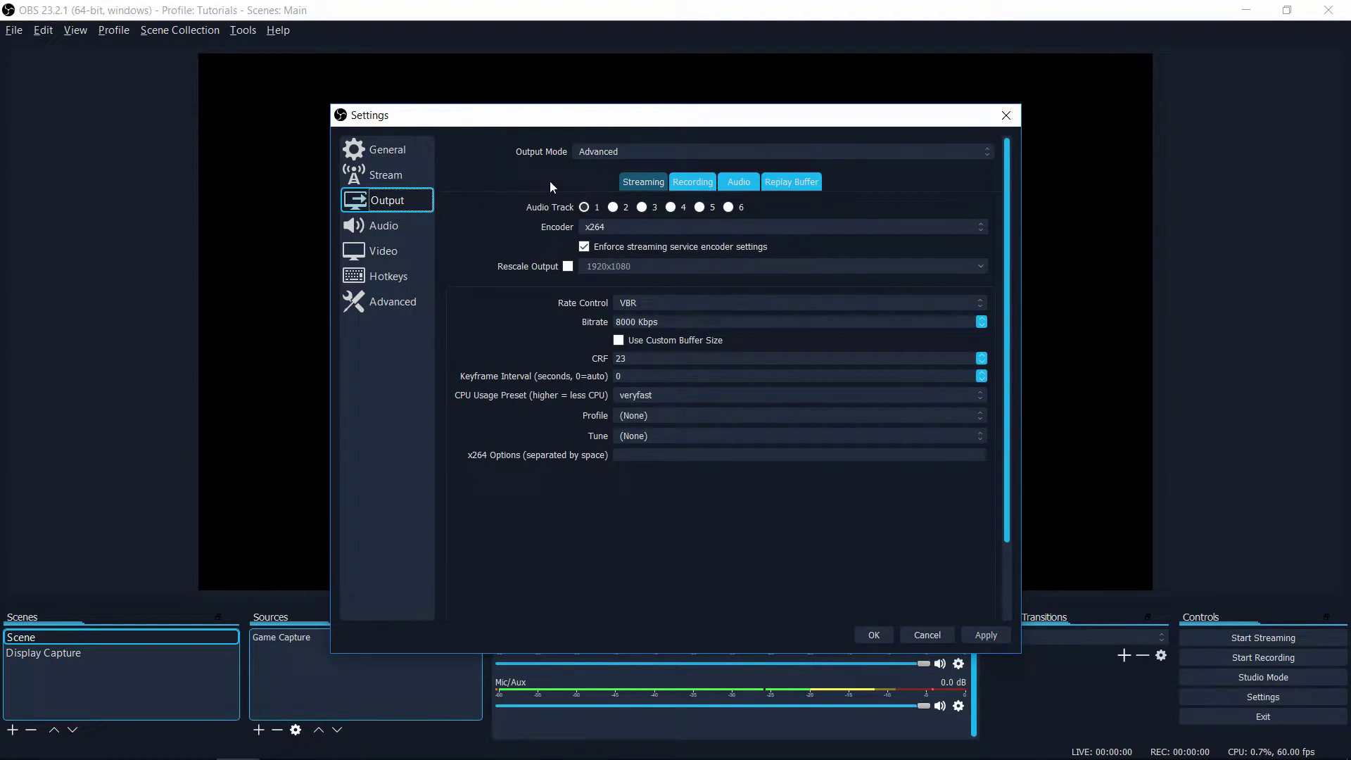
click(585, 208)
Show the Recording output settings (mkv, tracks 2 and 3, NVENC) and expand the Recording Format list.
click(700, 184)
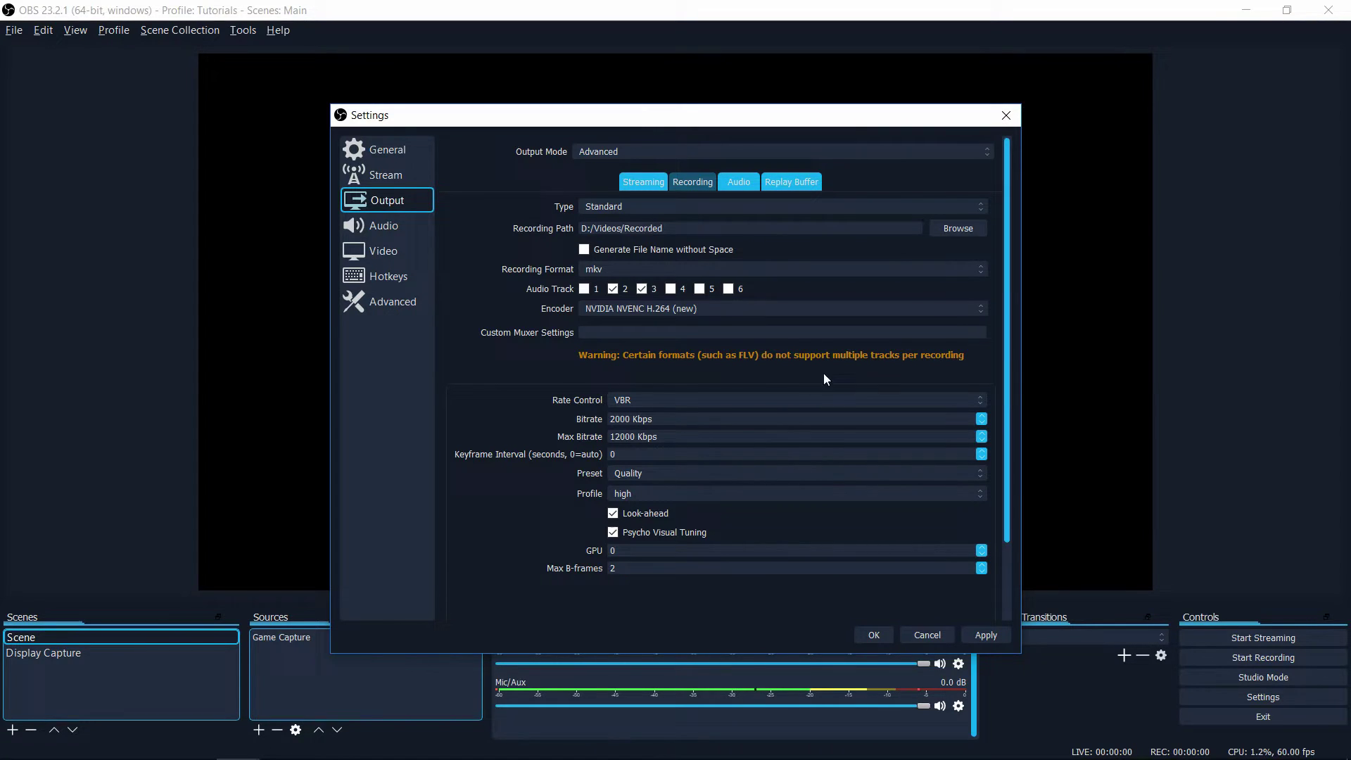
click(718, 268)
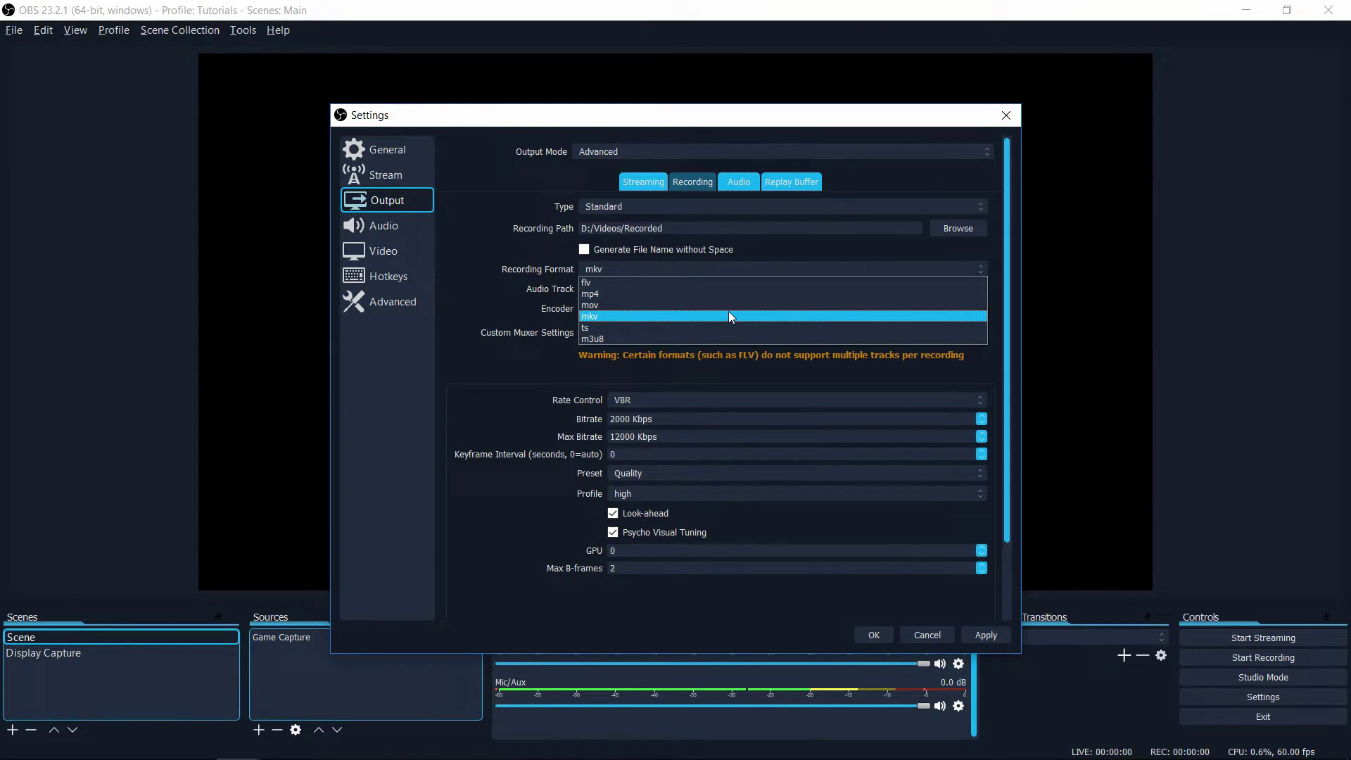
click(731, 293)
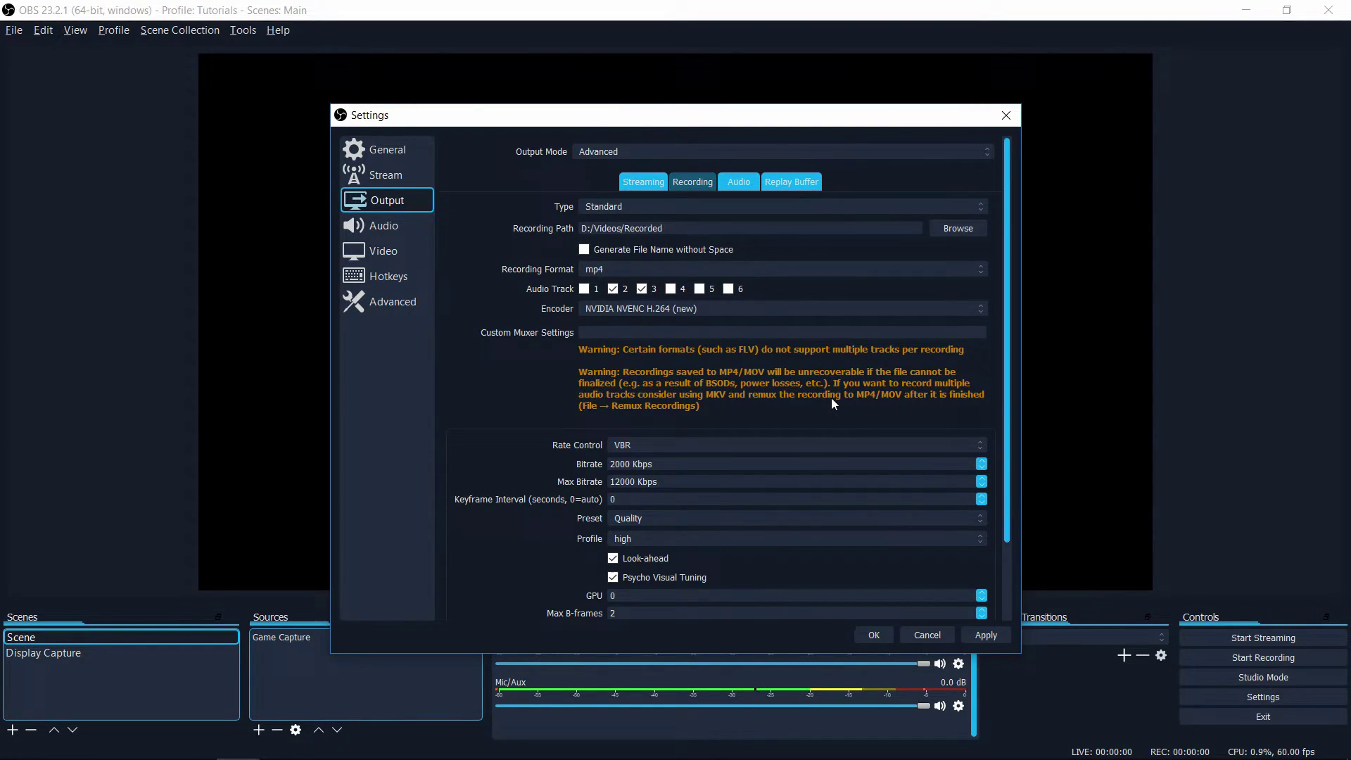
click(644, 270)
click(691, 313)
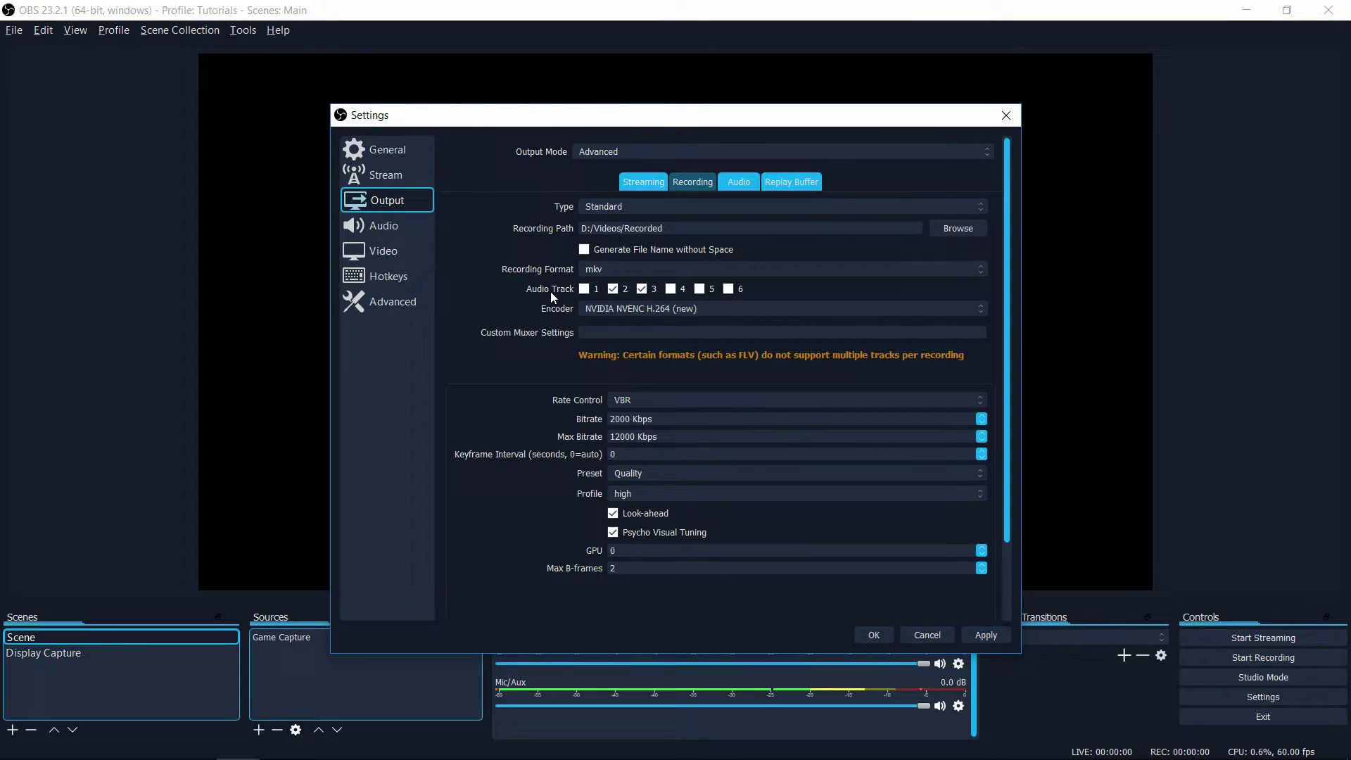
click(636, 271)
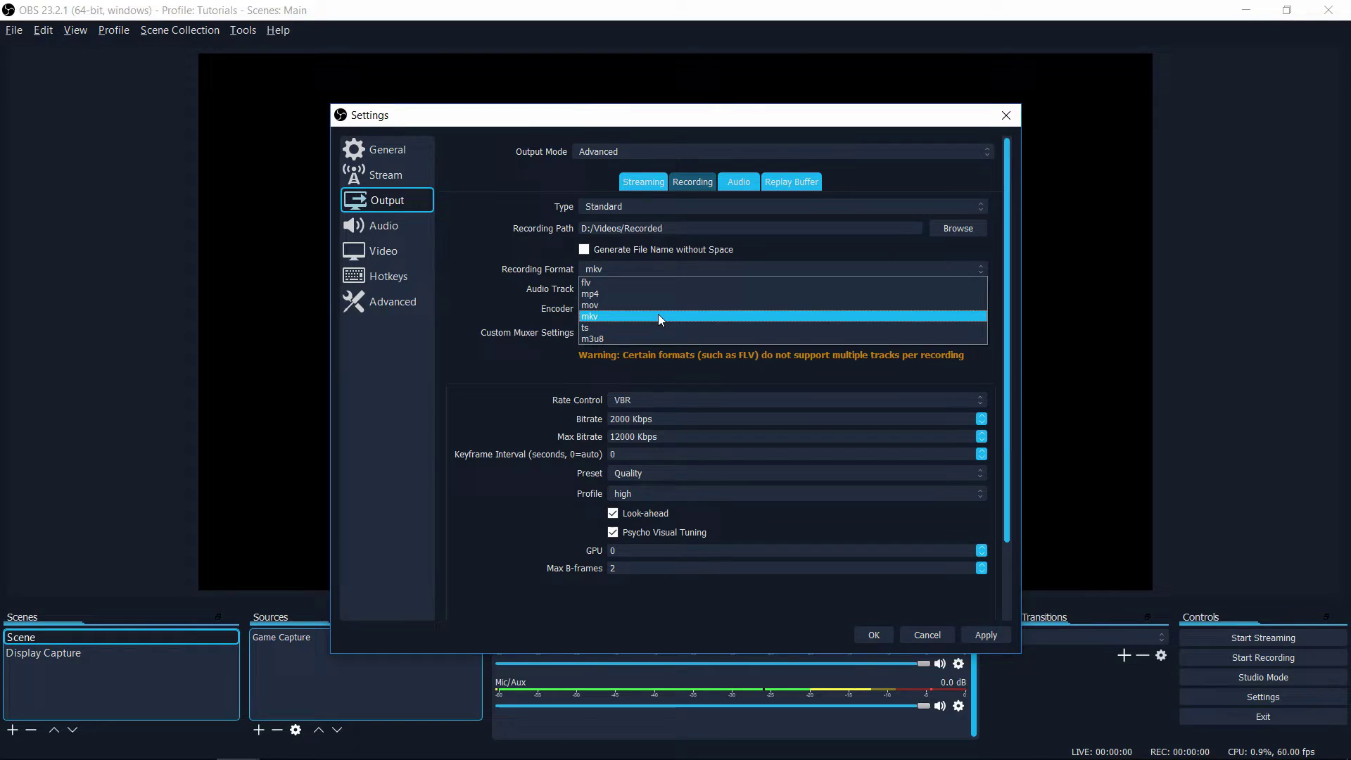
click(618, 313)
Name audio tracks 1–3 Streaming, Microphone and Desktop Audio on the Audio output tab.
click(739, 181)
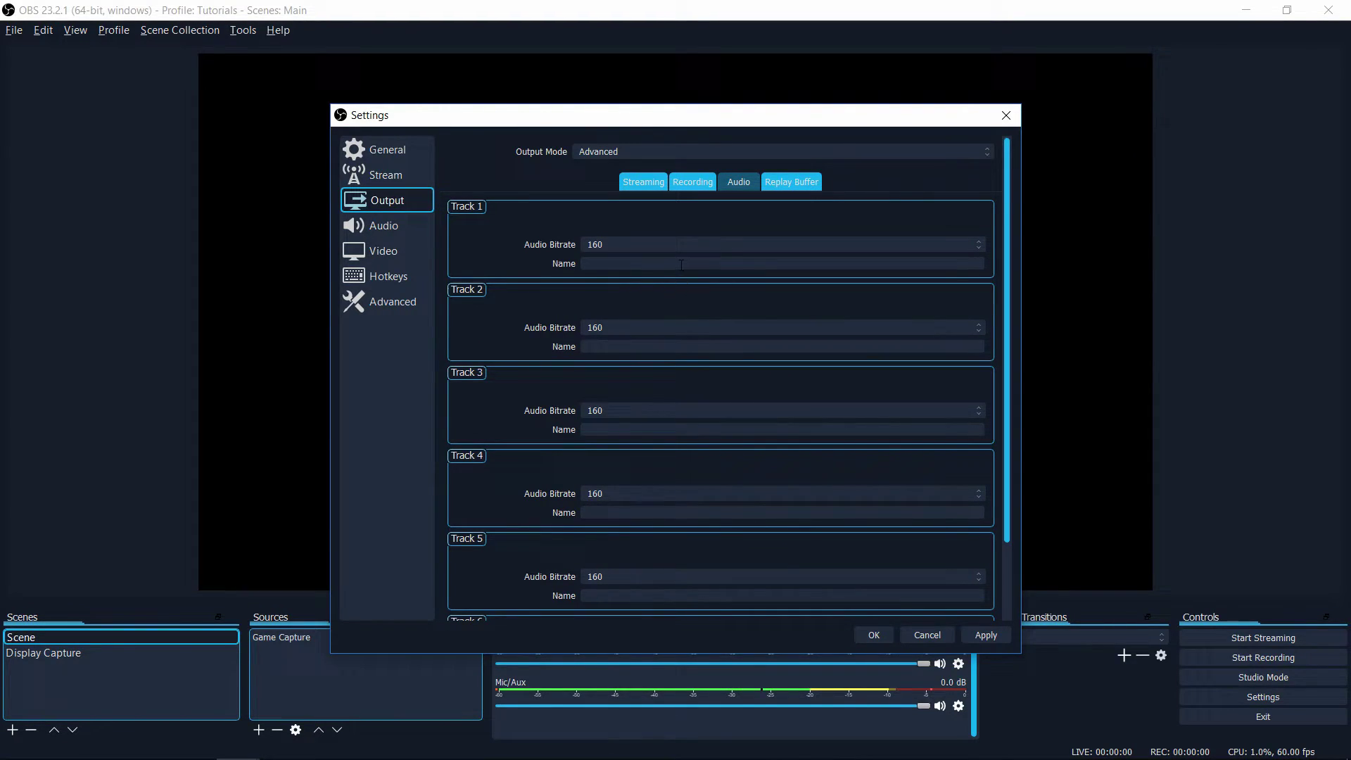
text(Streaming)
click(600, 345)
text(Microphone)
click(659, 425)
text(Desktop Audio)
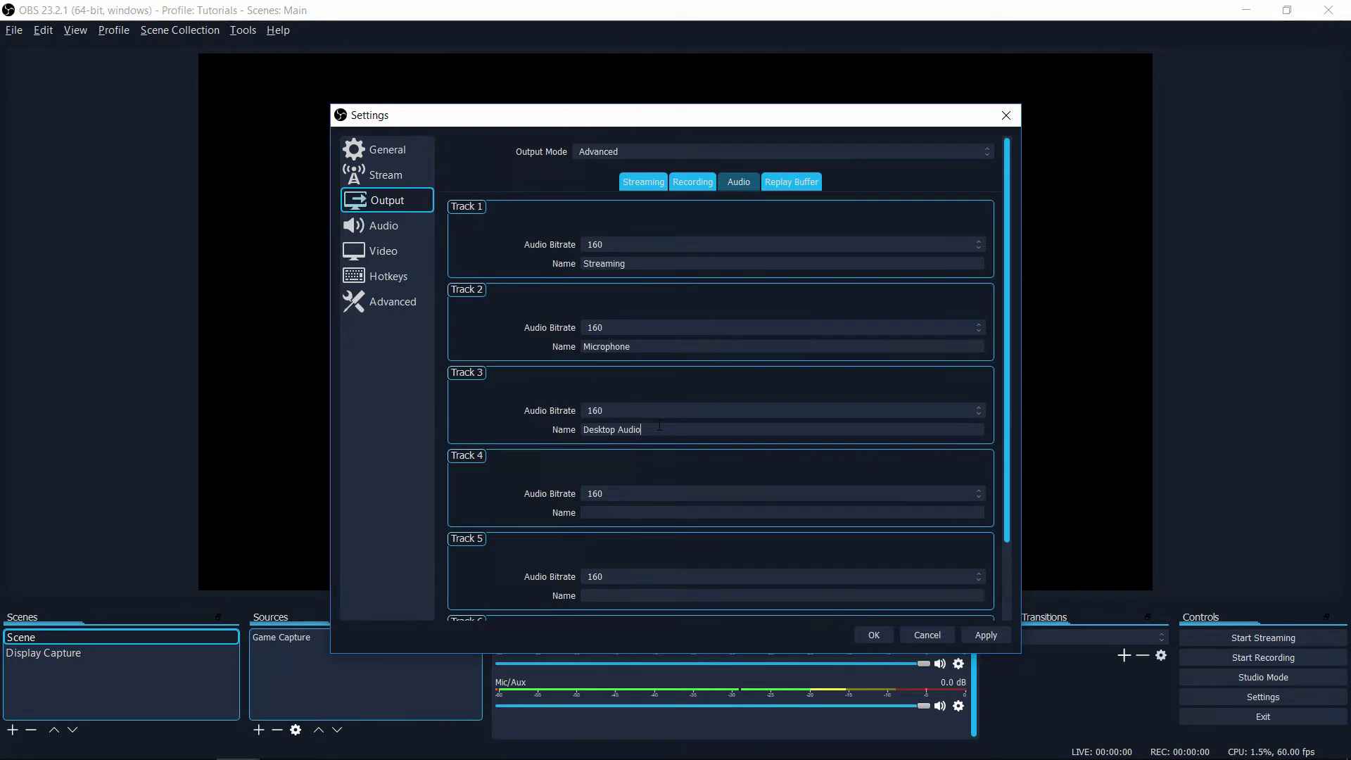
Set the audio bitrate of tracks 1, 2 and 3 to 192.
click(645, 243)
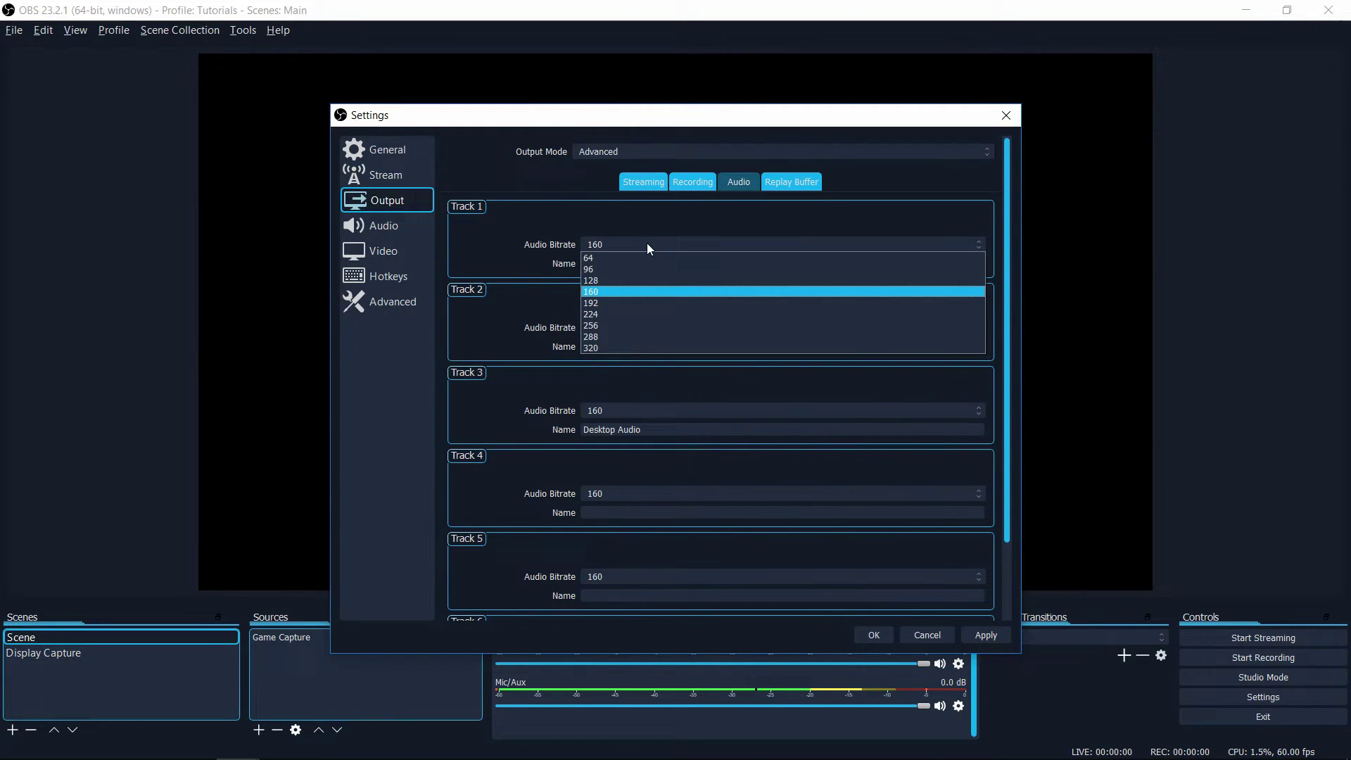
click(647, 243)
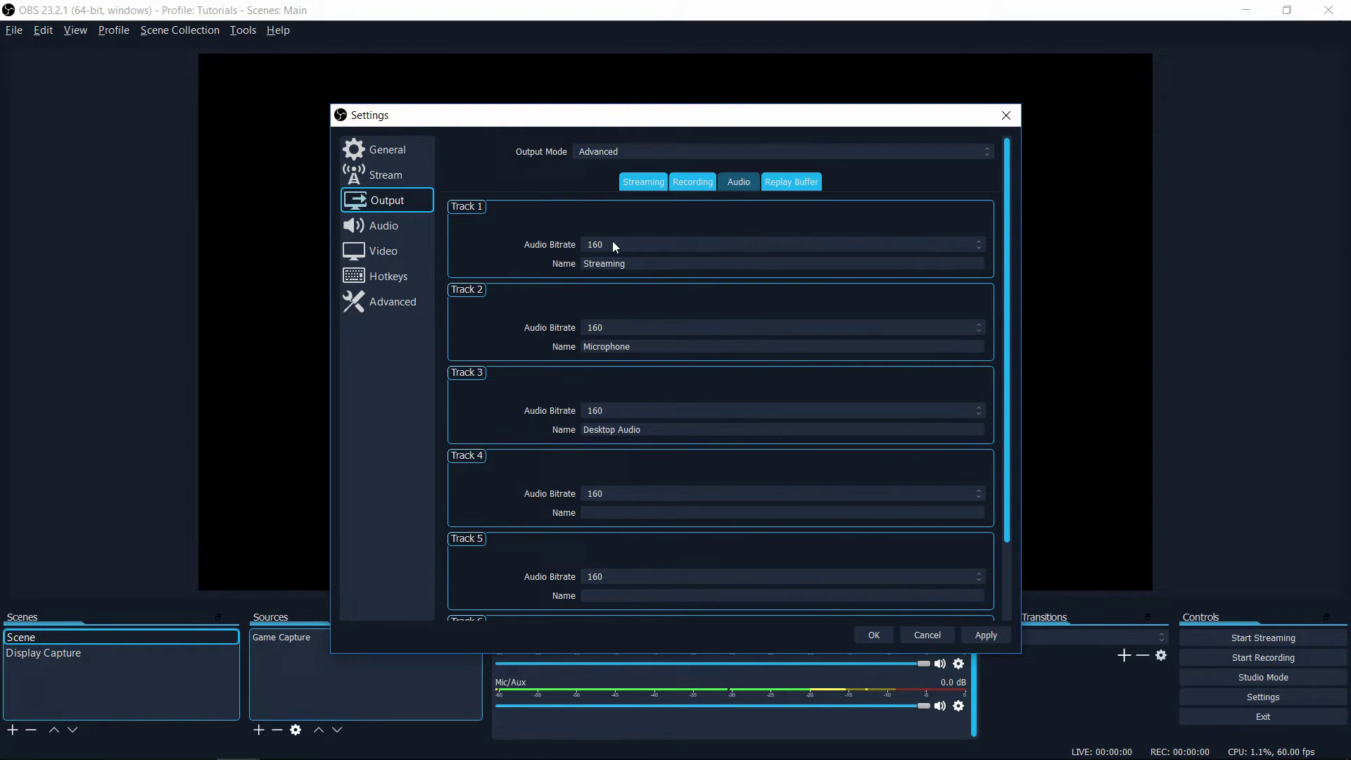
click(613, 243)
click(614, 304)
click(620, 327)
click(624, 384)
click(627, 410)
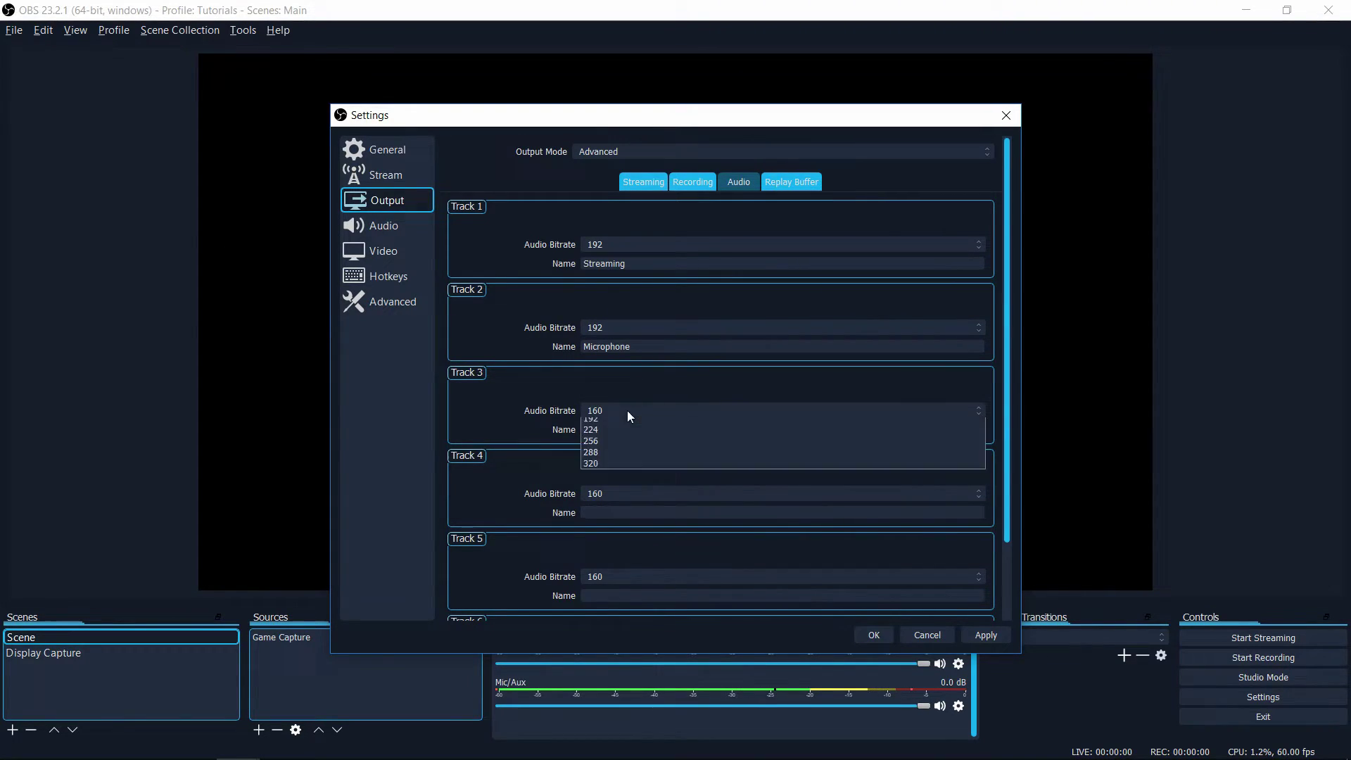
click(625, 470)
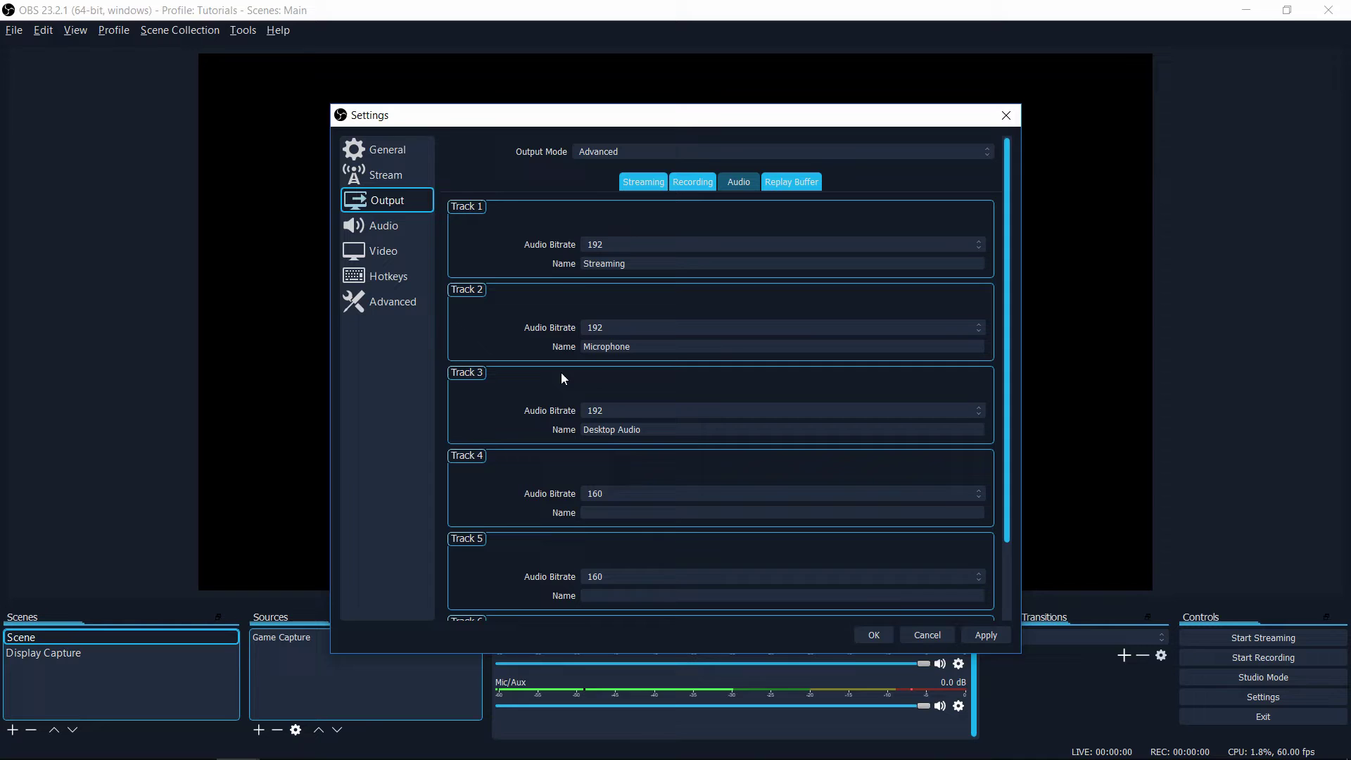
click(695, 182)
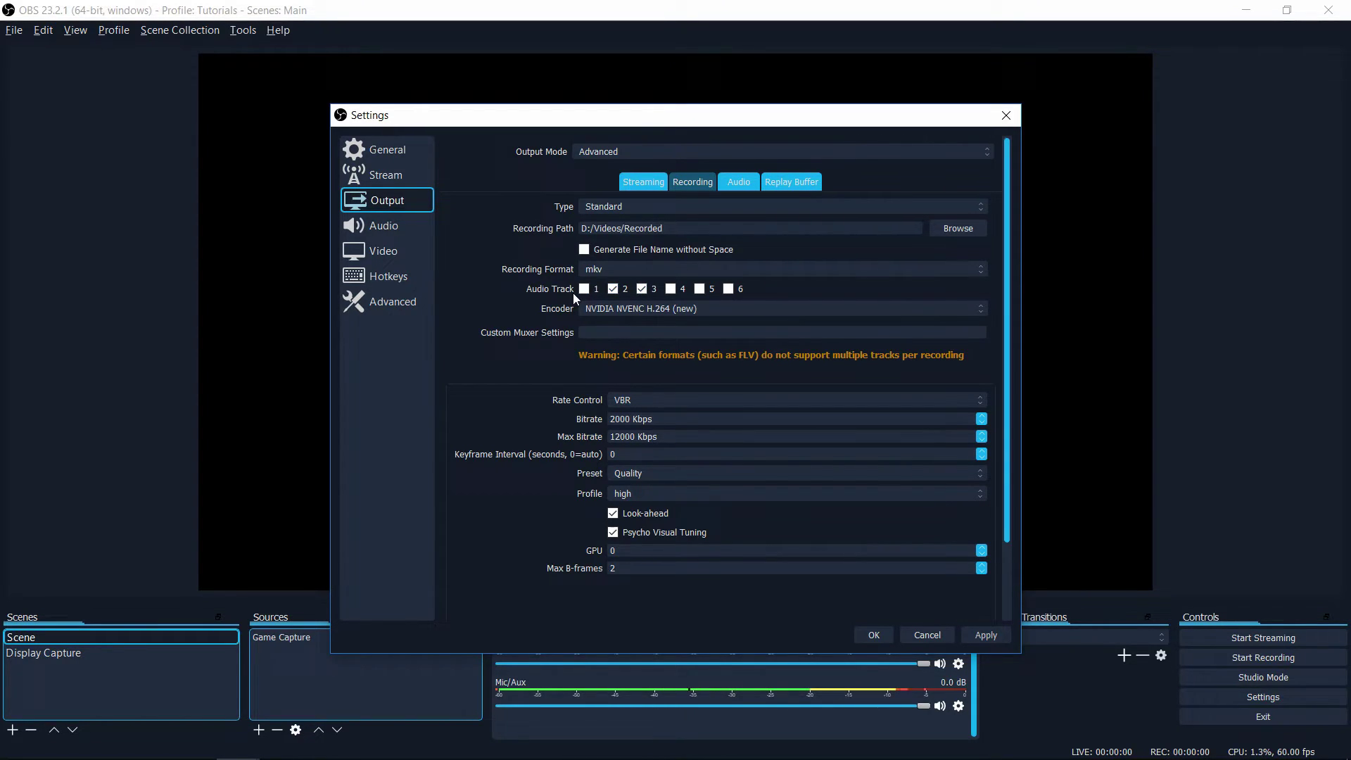
Compare the Streaming and Recording output tabs, then confirm the settings with OK.
click(641, 181)
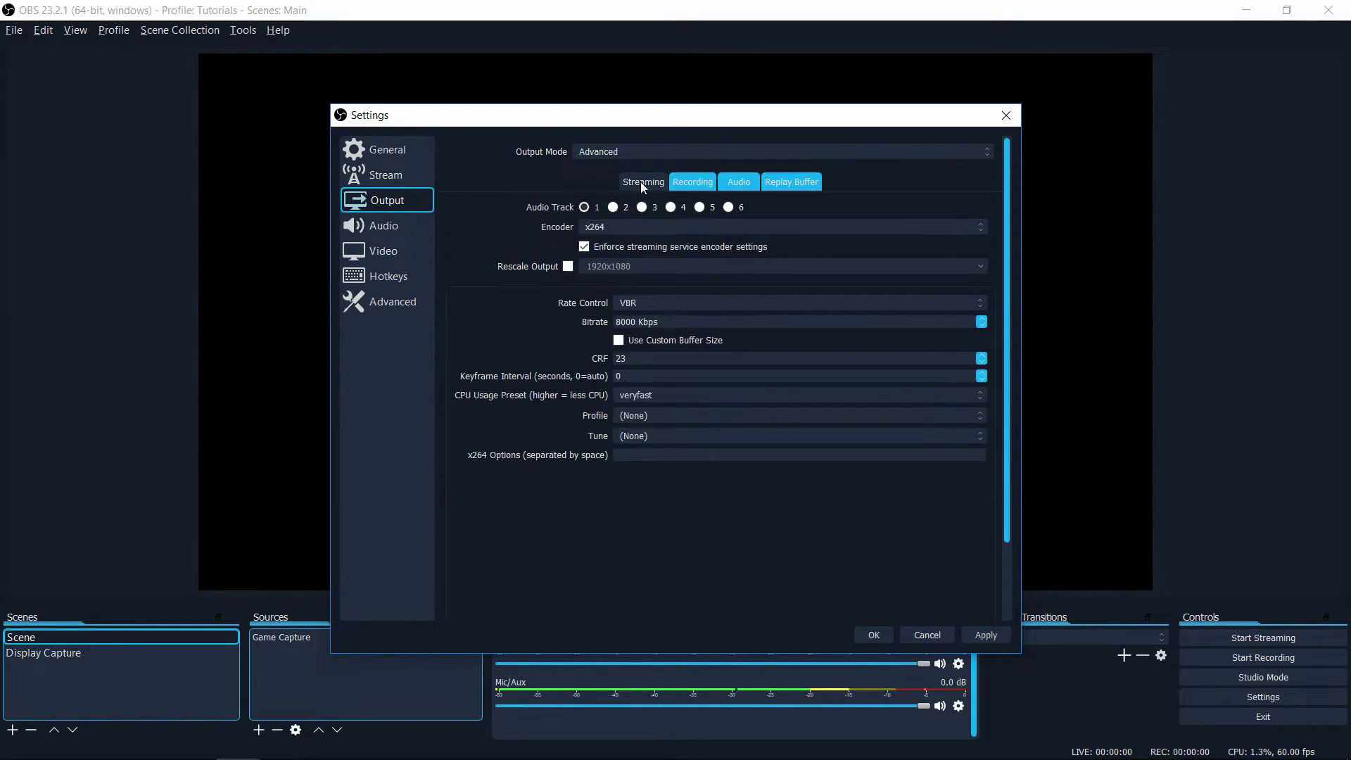
click(700, 186)
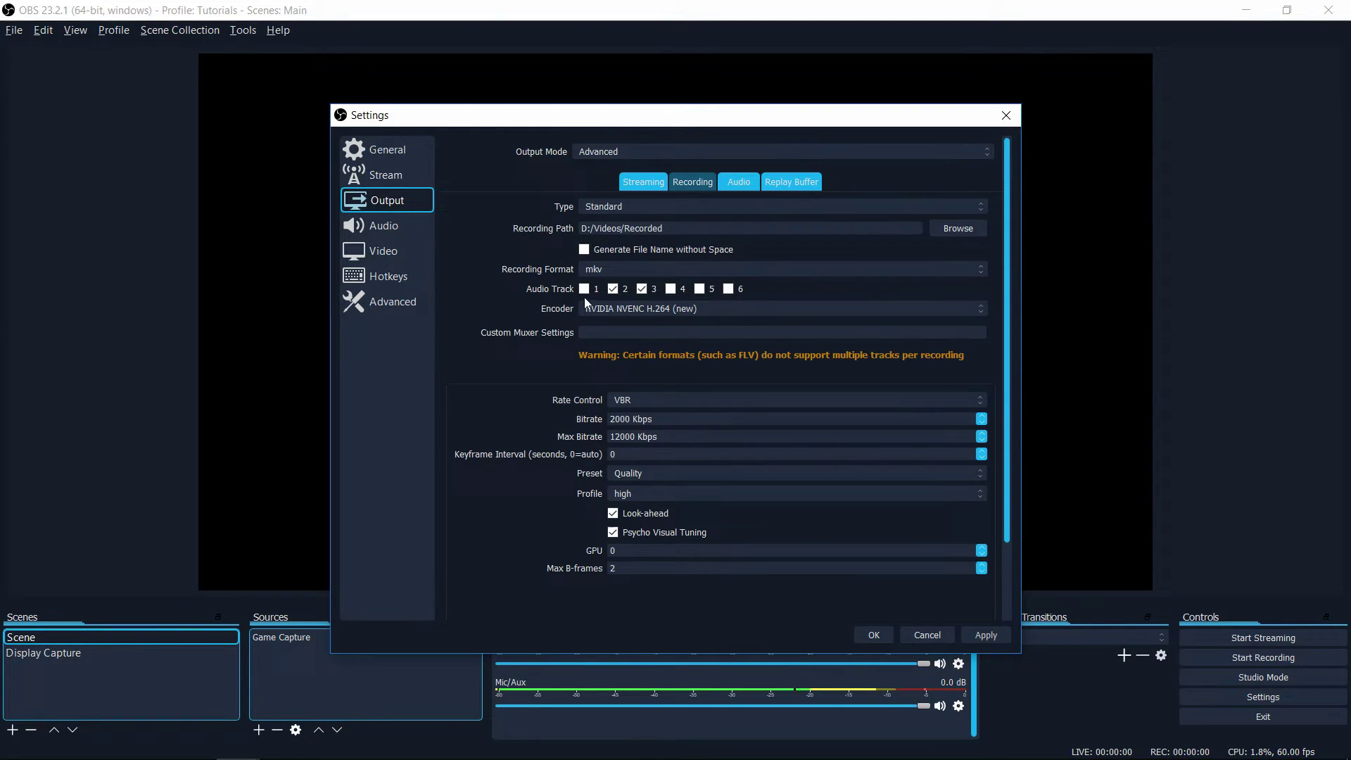
click(636, 184)
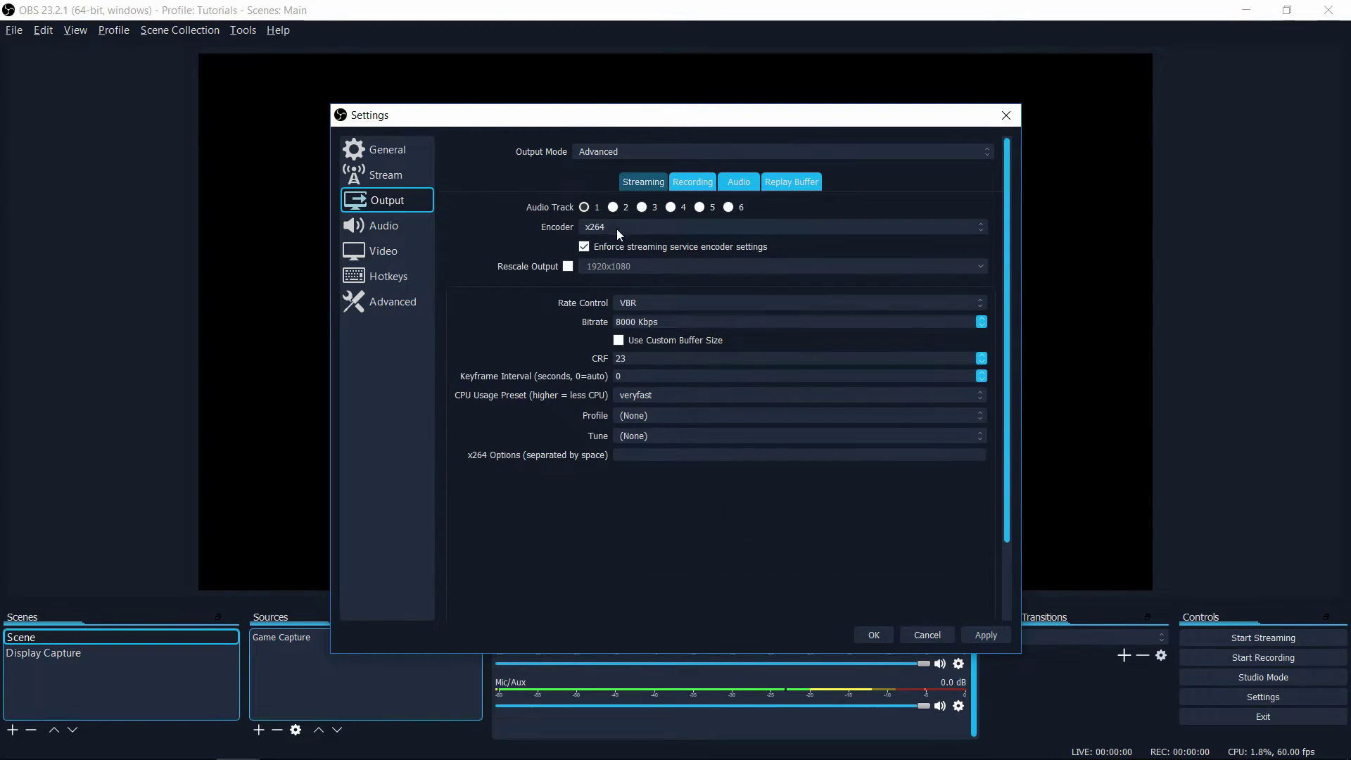
click(692, 183)
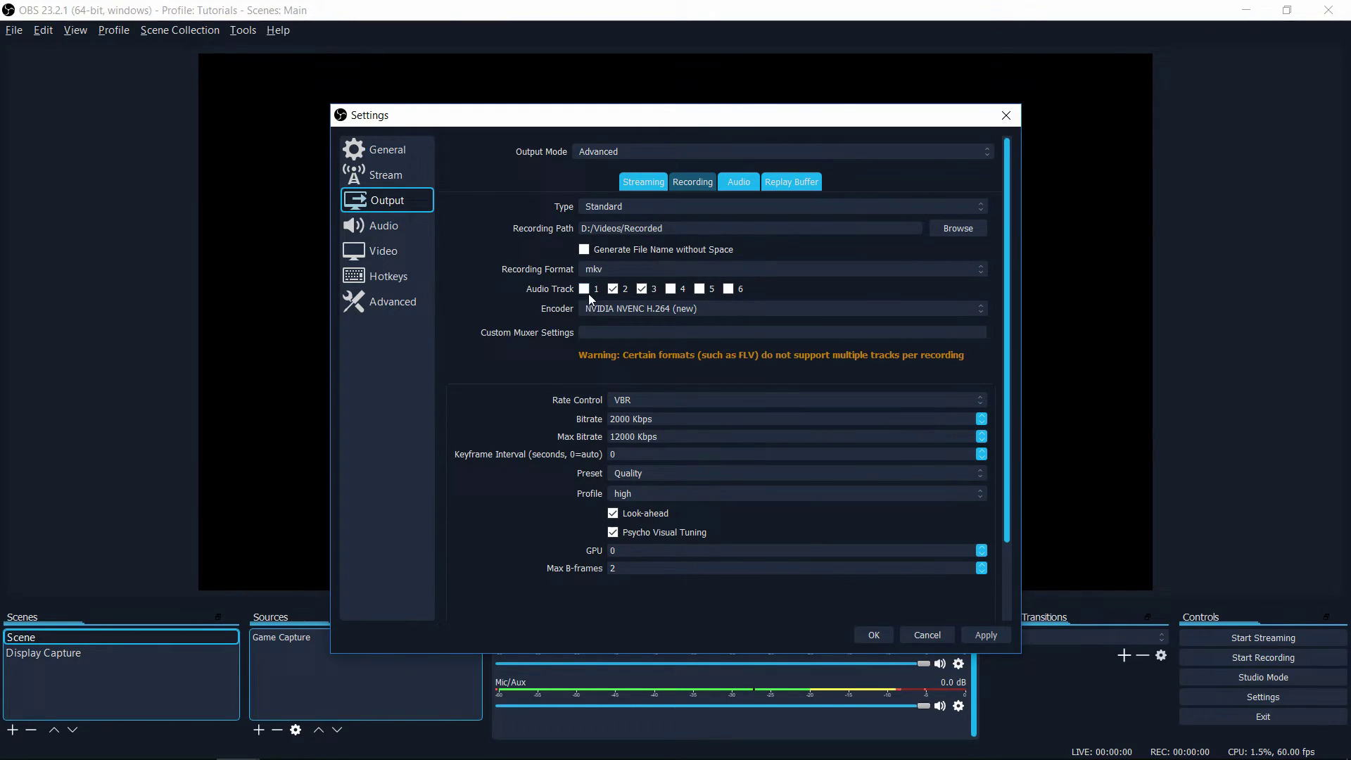
click(643, 182)
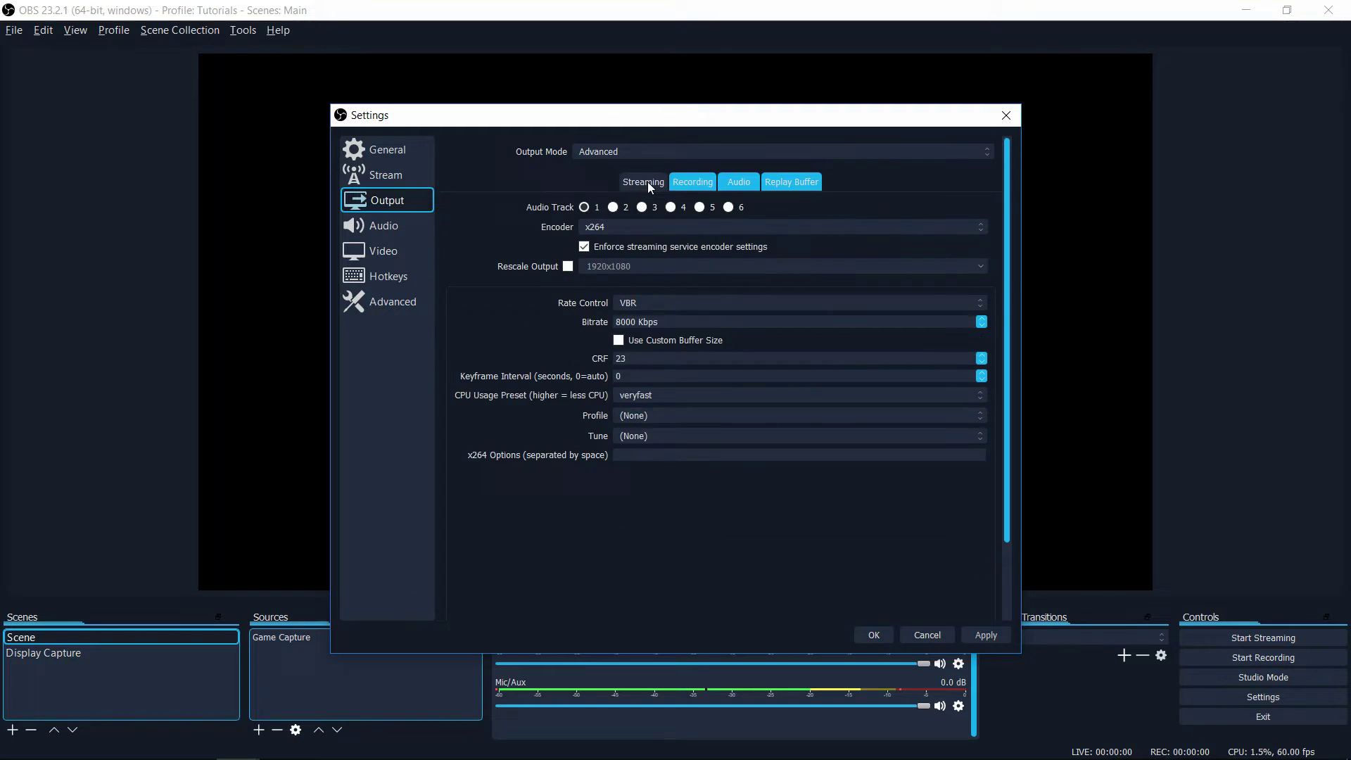
click(687, 180)
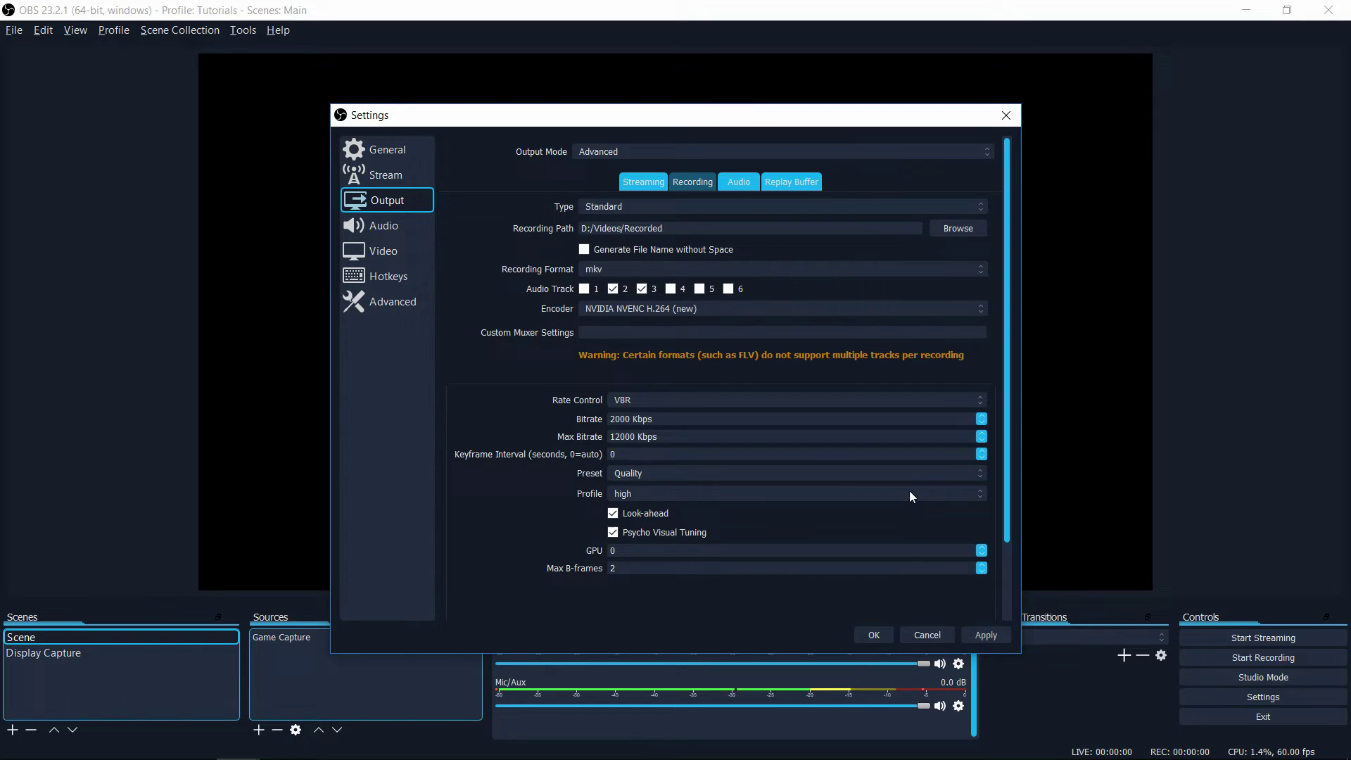
click(857, 635)
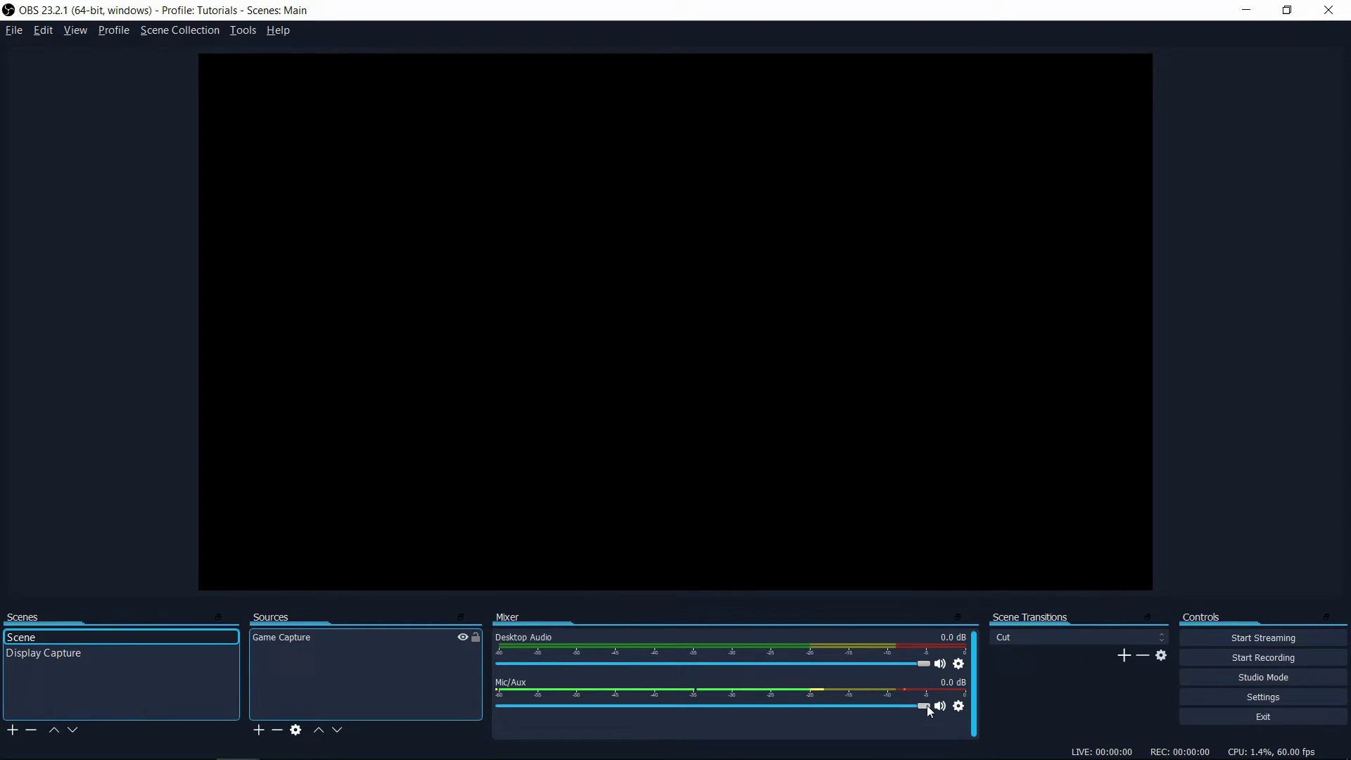
Open Advanced Audio Properties from Desktop Audio and widen it to reveal all six tracks.
click(958, 664)
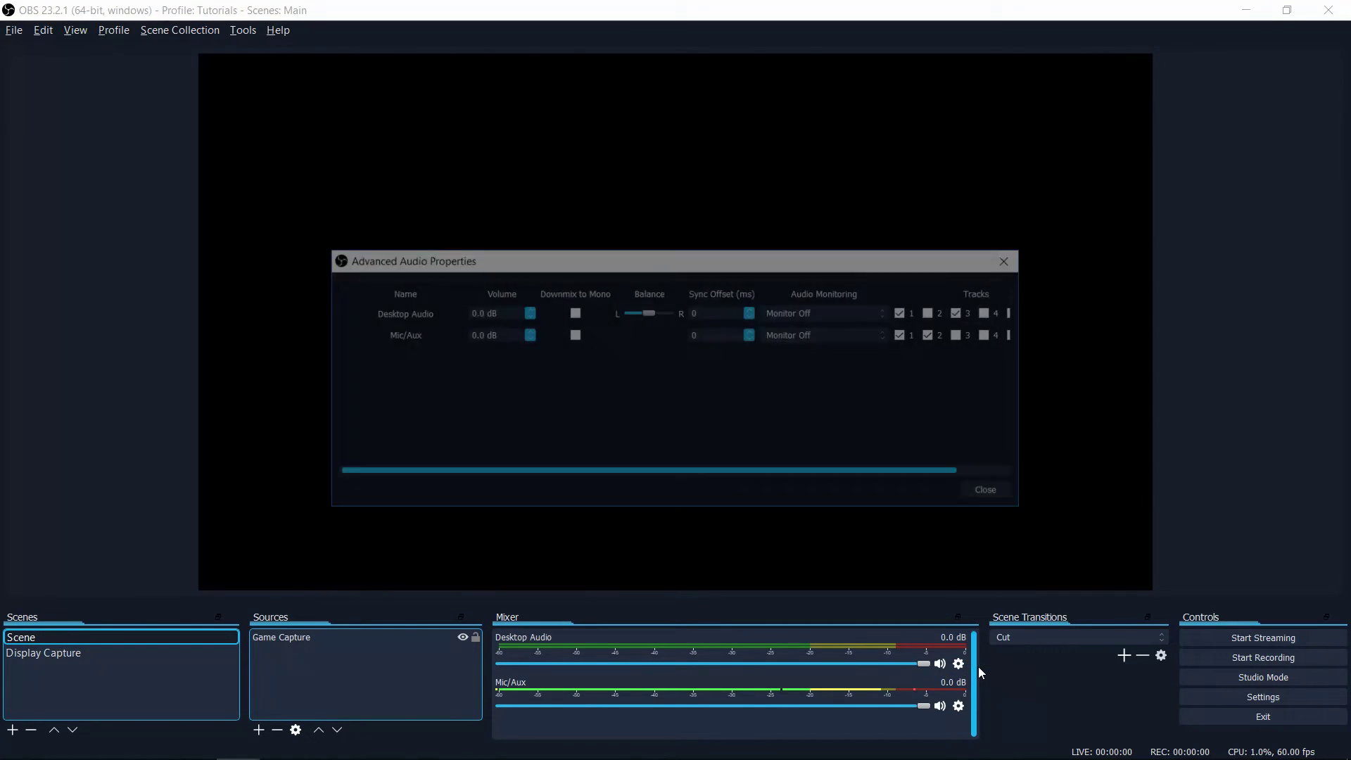
drag(1027, 436, 1123, 433)
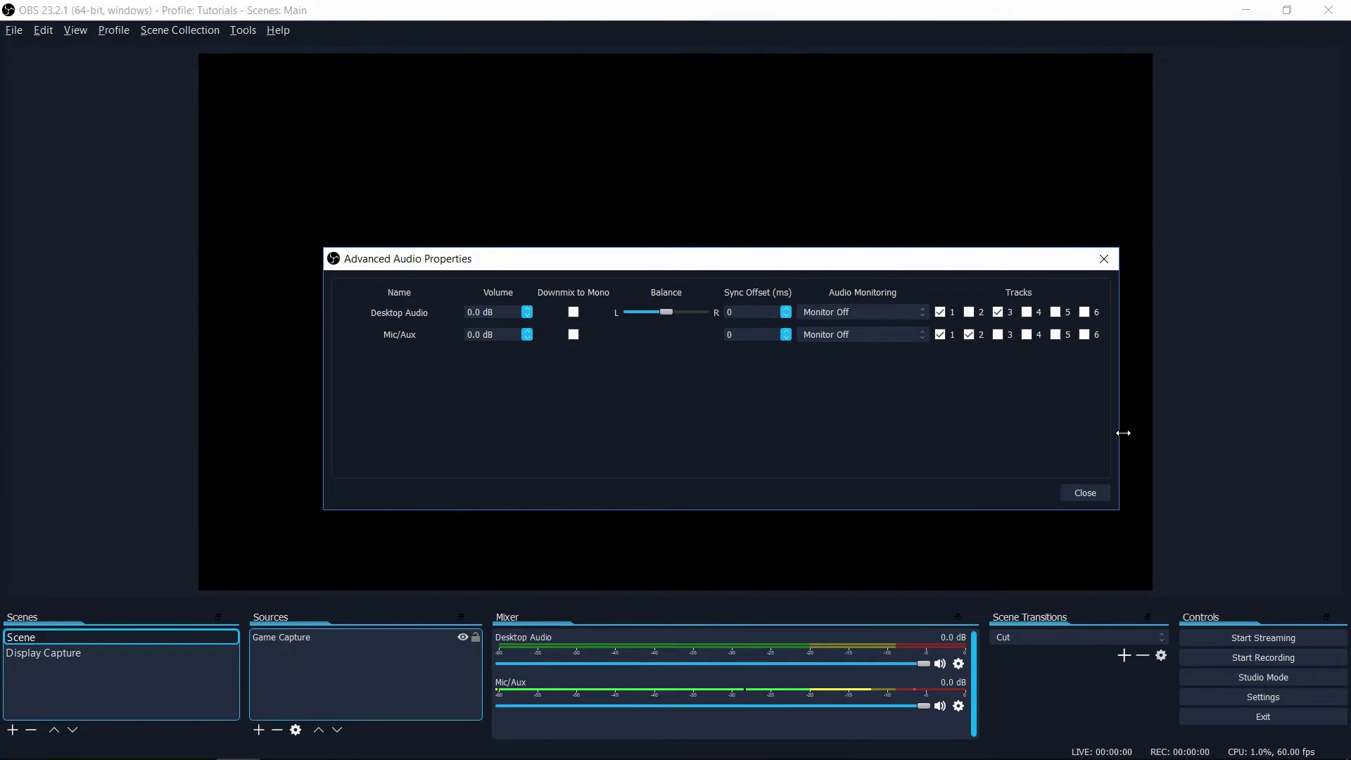
drag(1003, 257, 908, 253)
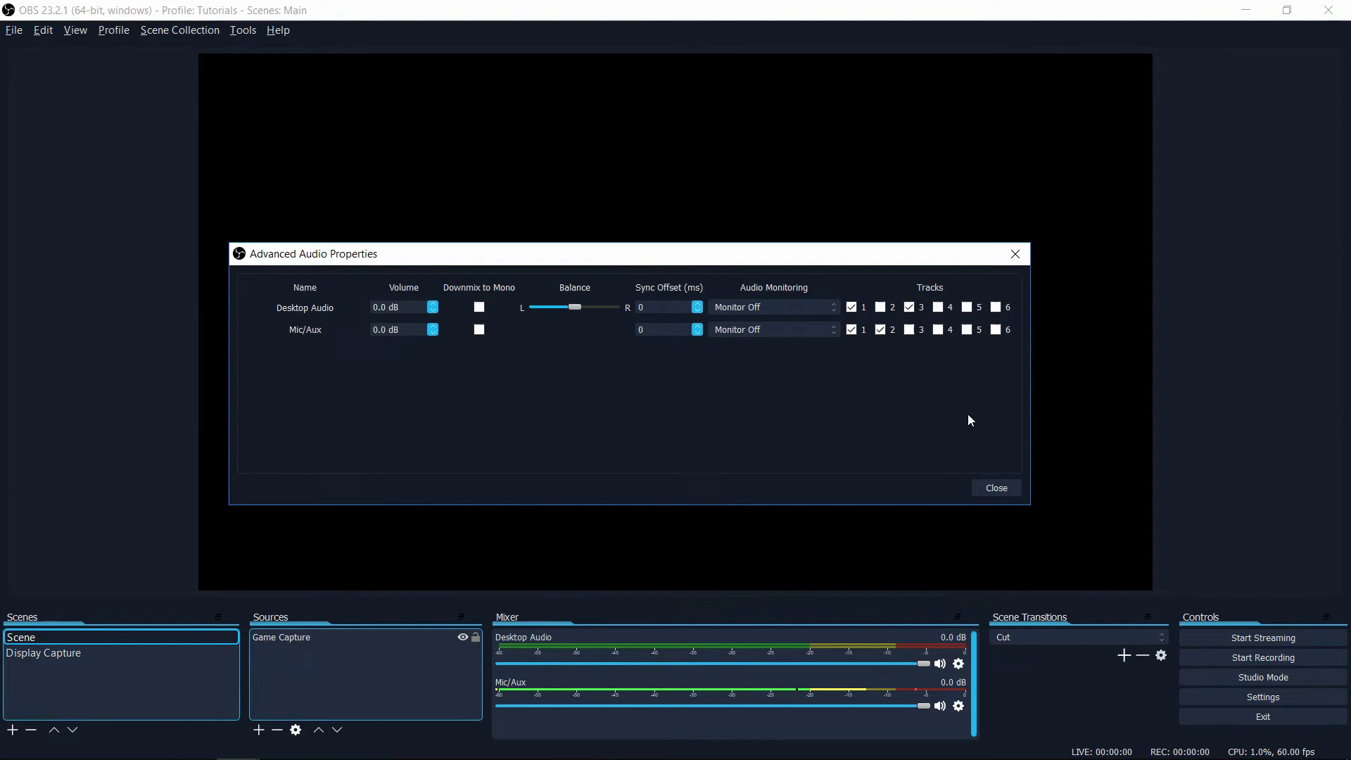
Close Advanced Audio Properties and move to DaVinci Resolve's Edit page with the recorded clip.
click(1017, 485)
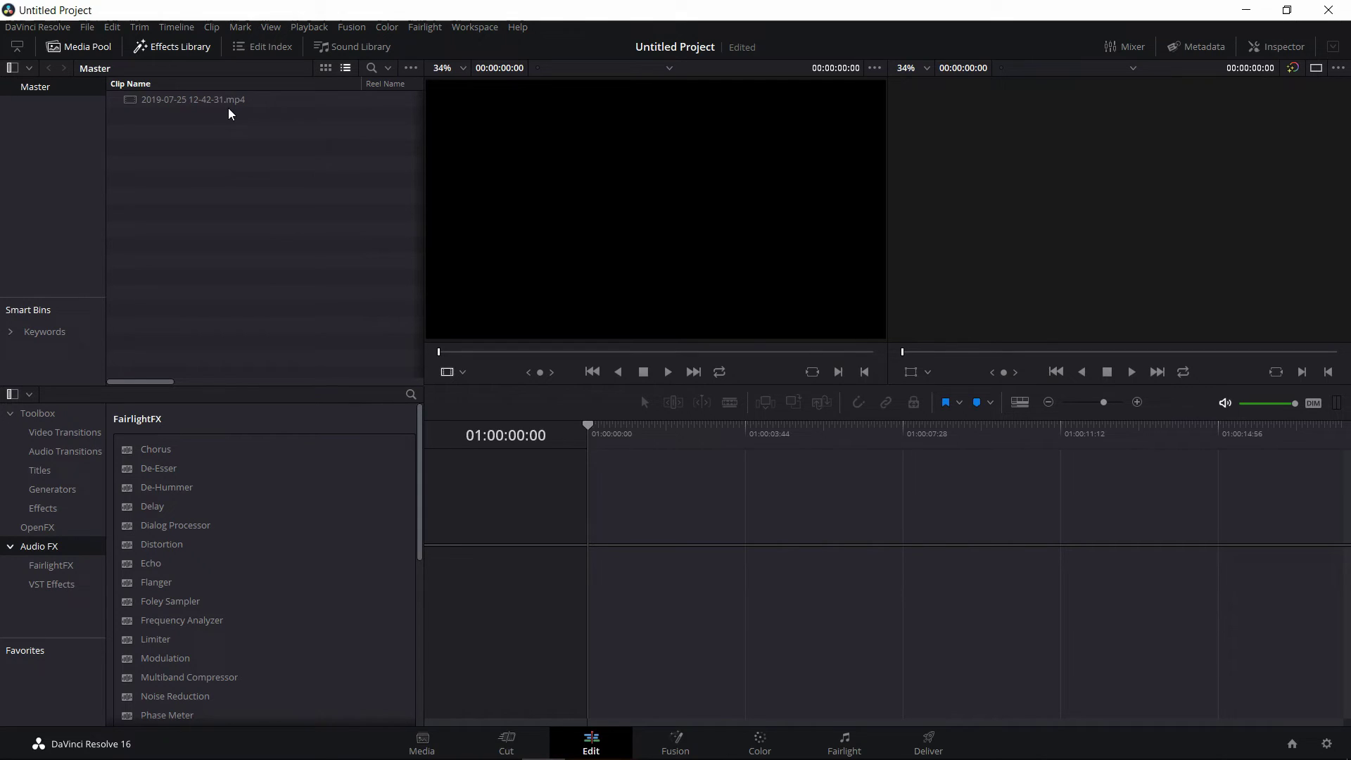
drag(228, 108, 591, 542)
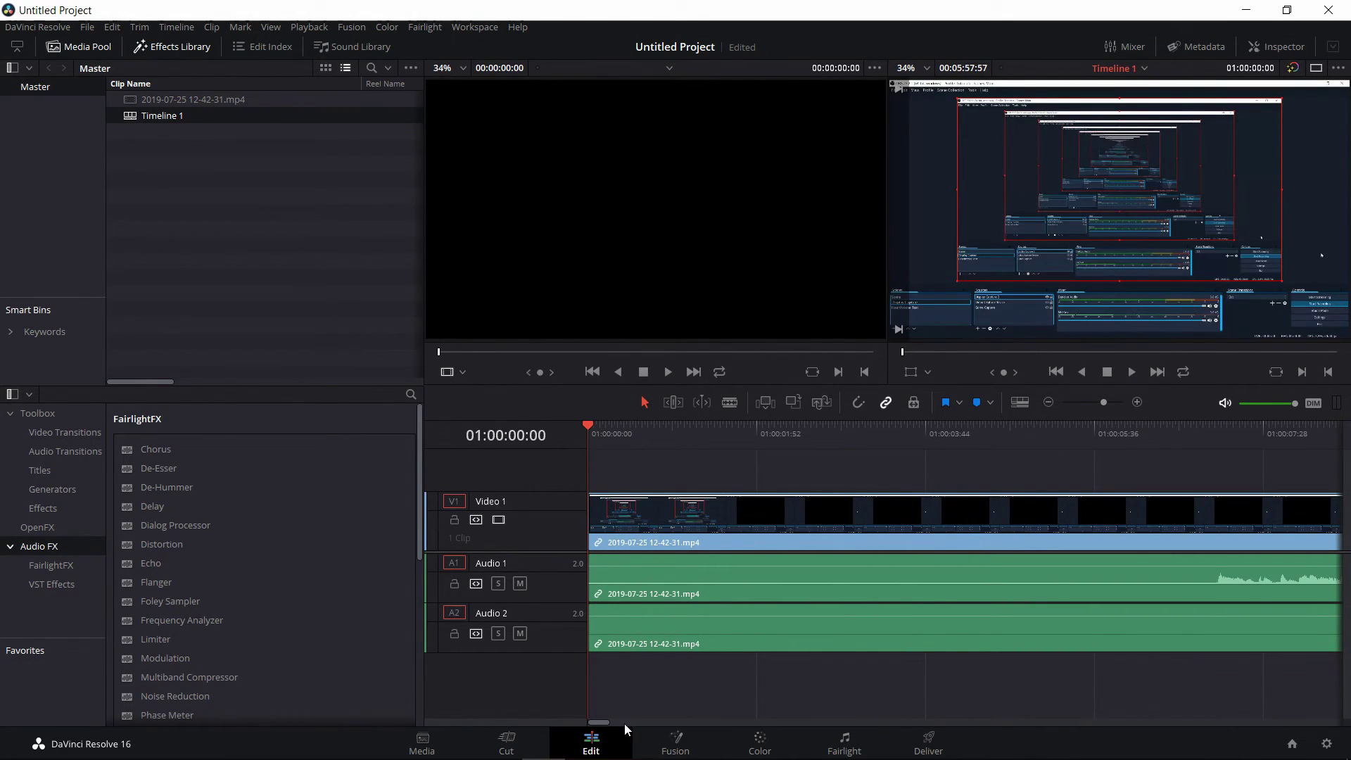
drag(600, 725, 626, 723)
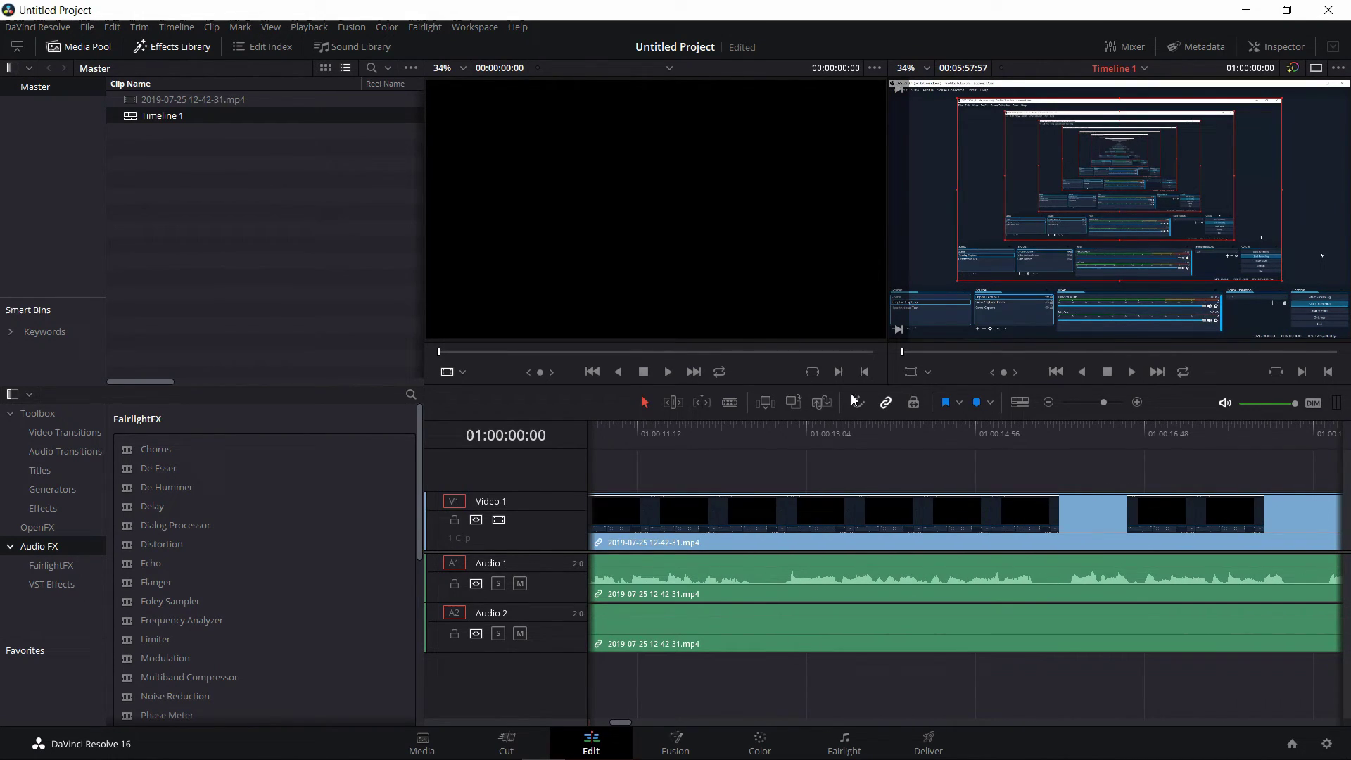
scroll(792, 721, right, 10)
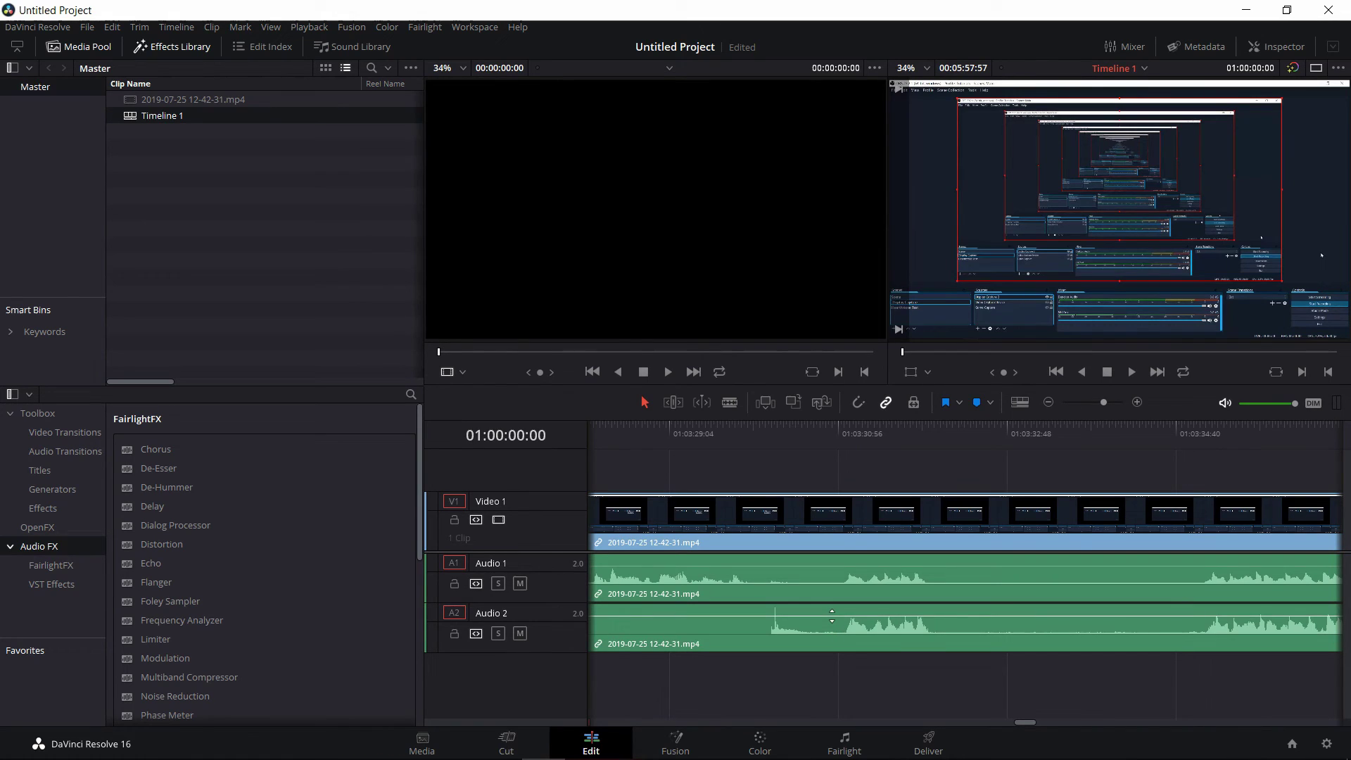
drag(831, 617, 847, 677)
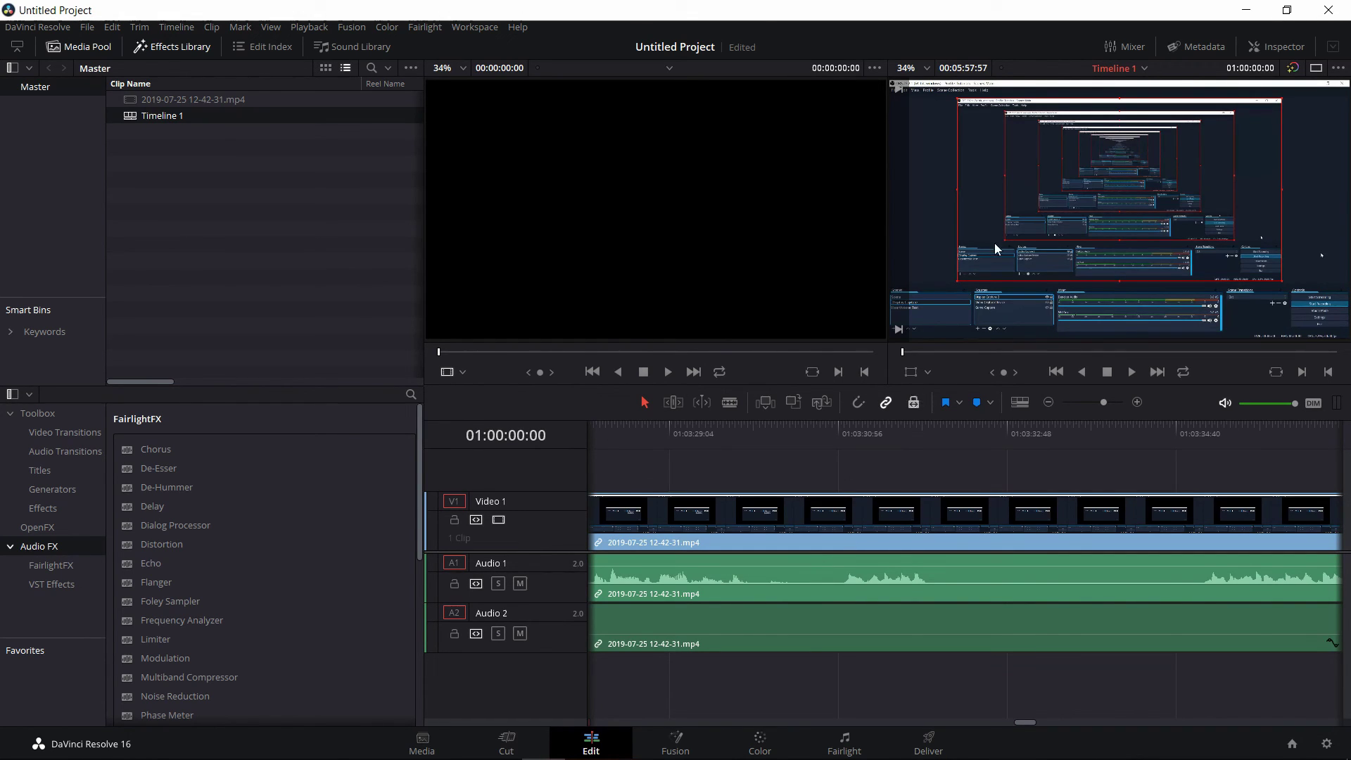
click(1245, 10)
click(1074, 90)
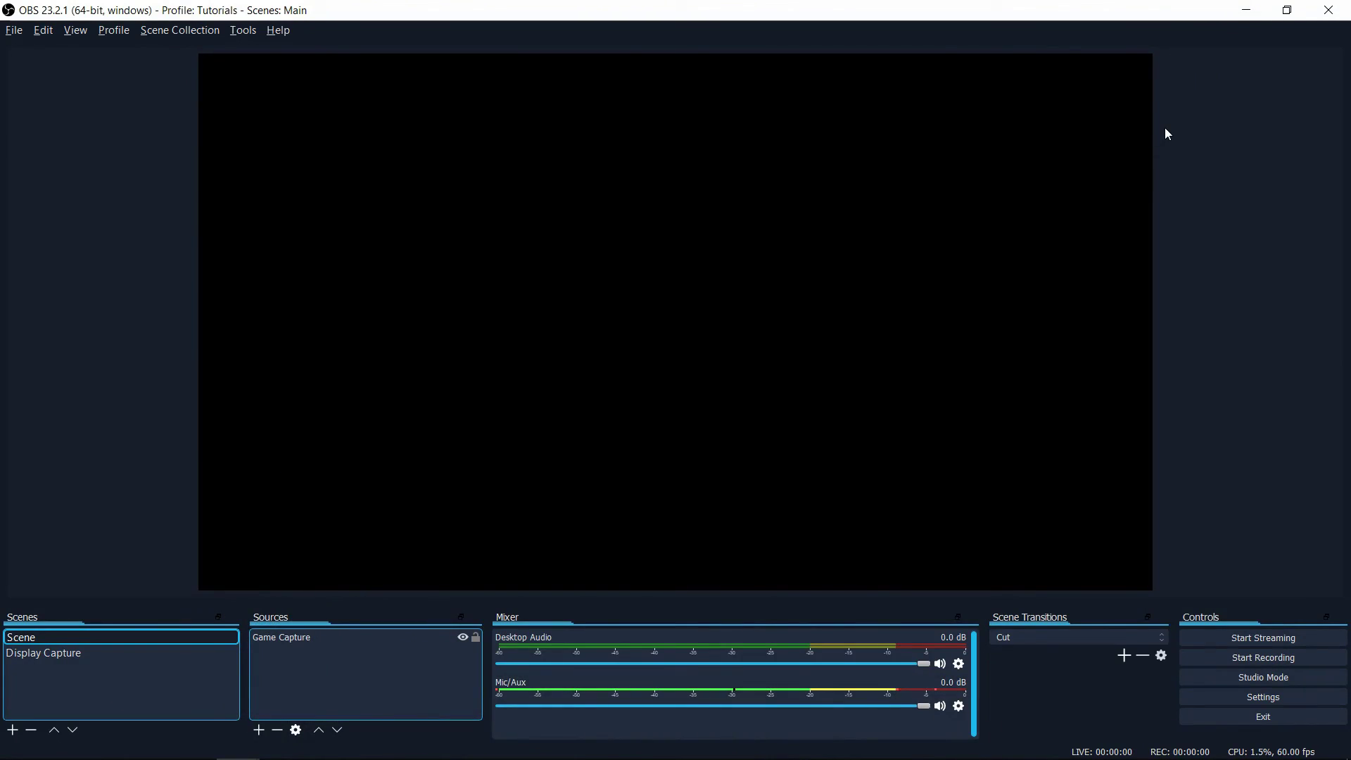